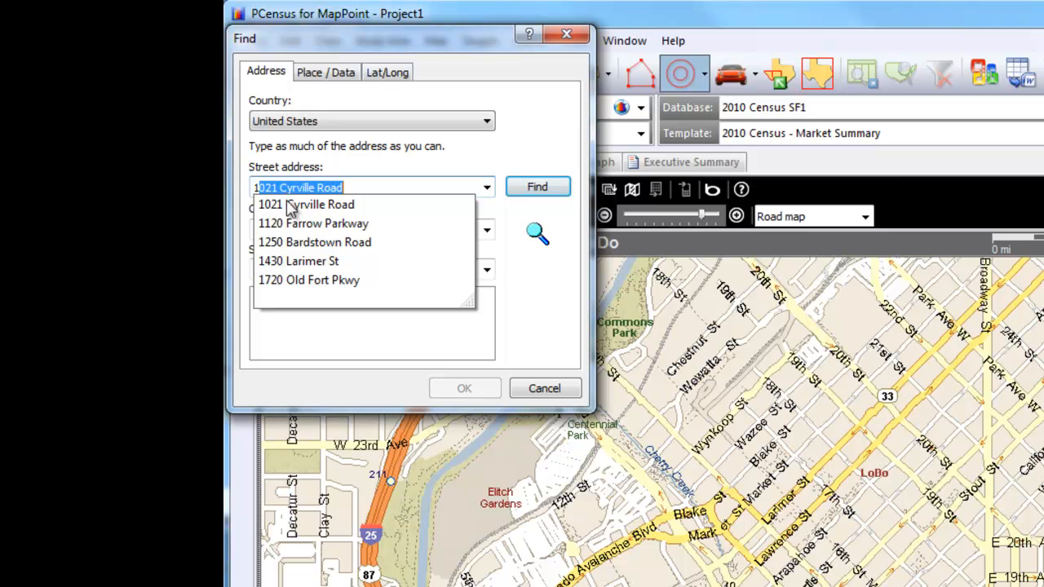
Find the site by its street address in Denver, CO-Colorado, and accept the match as the circle study area's location
{"action": "left_click", "coordinate": [279, 261]}
{"action": "left_click", "coordinate": [280, 232]}
{"action": "type", "text": "Denver"}
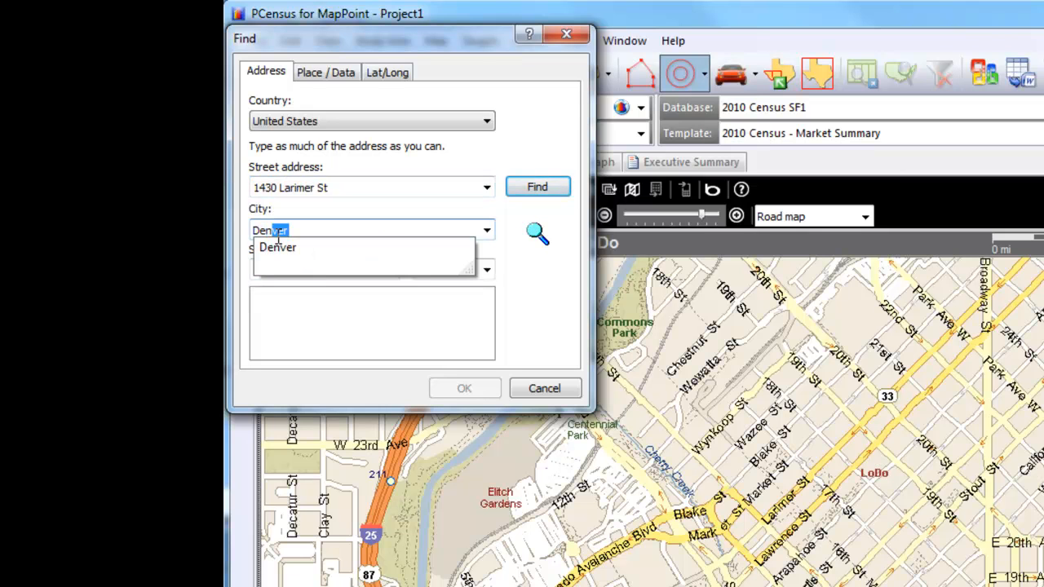
{"action": "left_click", "coordinate": [263, 248]}
{"action": "left_click", "coordinate": [280, 271]}
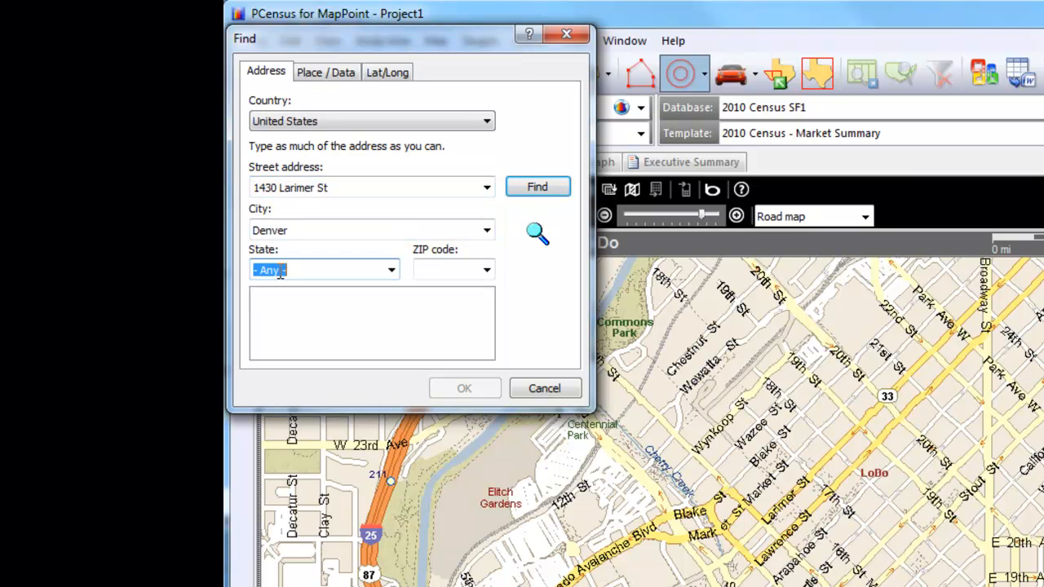
{"action": "type", "text": "CO-Colorado"}
{"action": "left_click", "coordinate": [538, 188]}
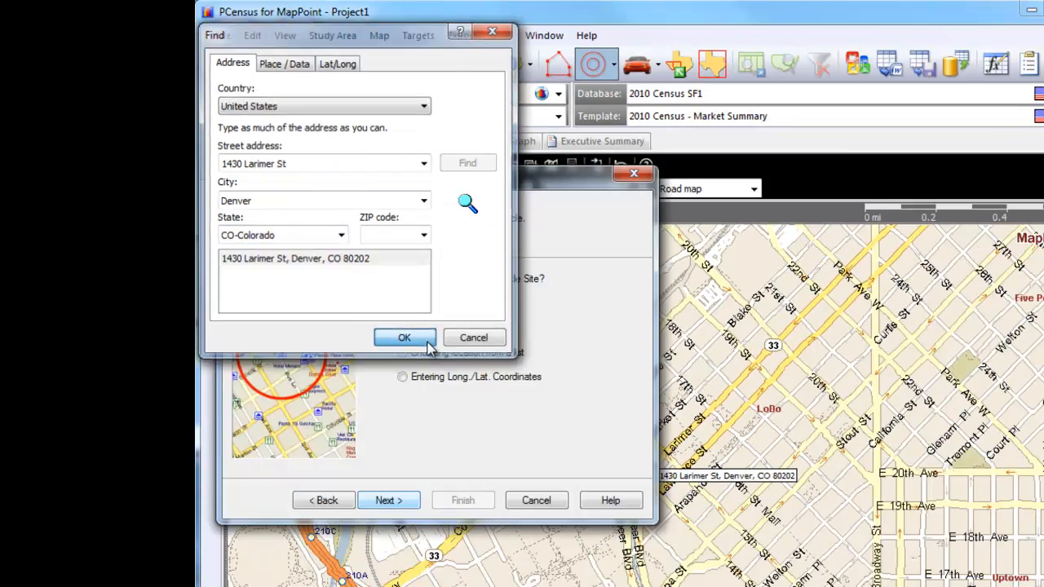
{"action": "left_click", "coordinate": [405, 337]}
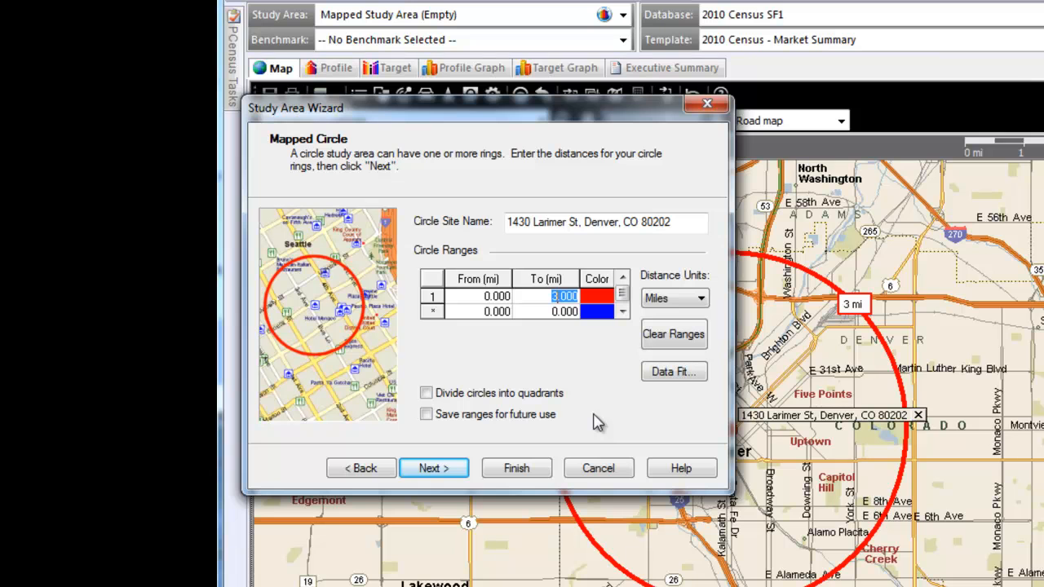
Clear the default circle range and fit the first ring to a Population 35 and Over of 30,000
{"action": "left_click", "coordinate": [702, 352]}
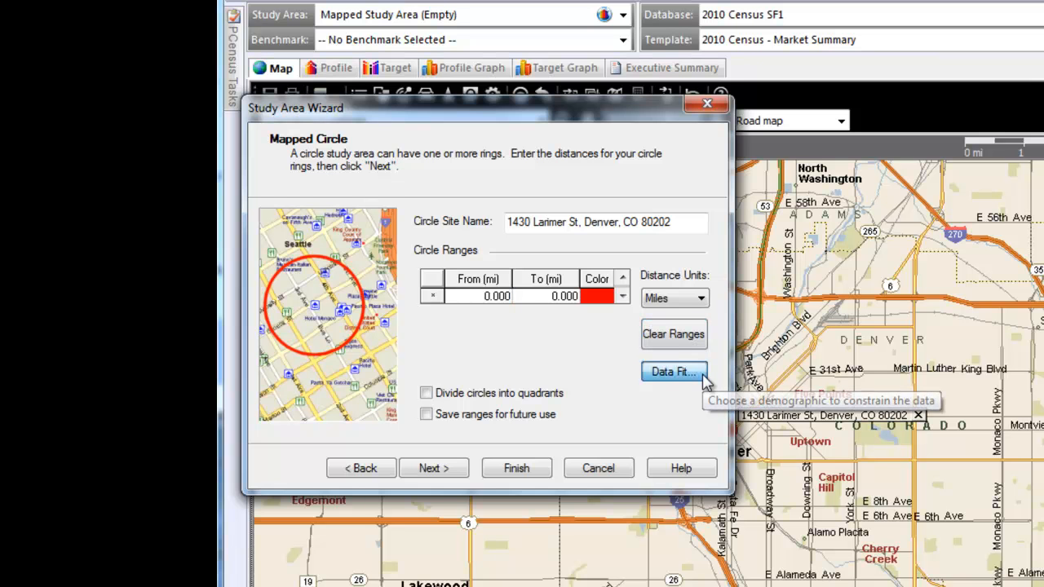
{"action": "left_click", "coordinate": [673, 372]}
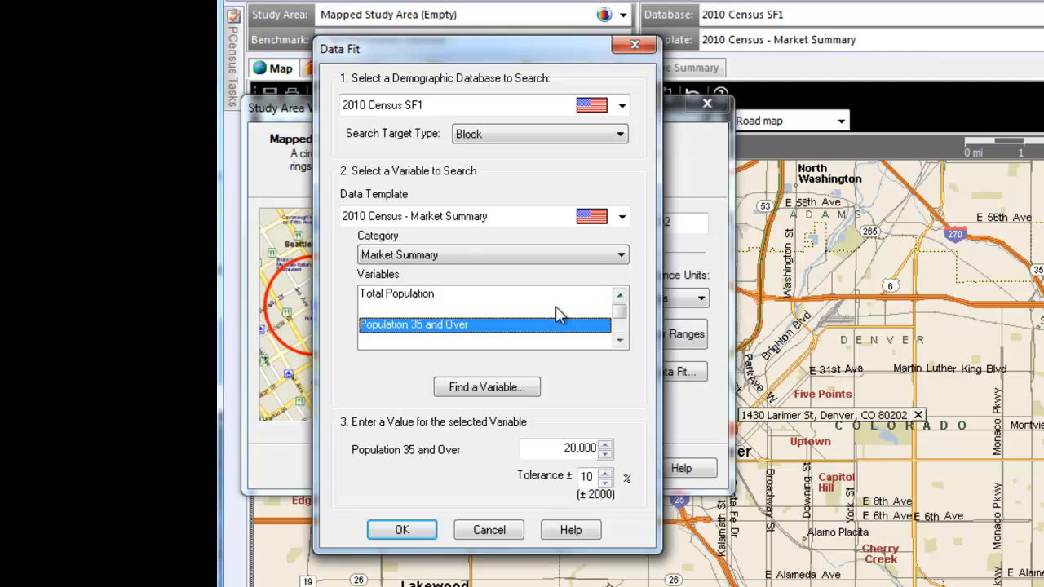
{"action": "left_click_drag", "start_coordinate": [620, 315], "coordinate": [622, 299]}
{"action": "left_click", "coordinate": [569, 448]}
{"action": "key", "text": "BackSpace"}
{"action": "type", "text": "3"}
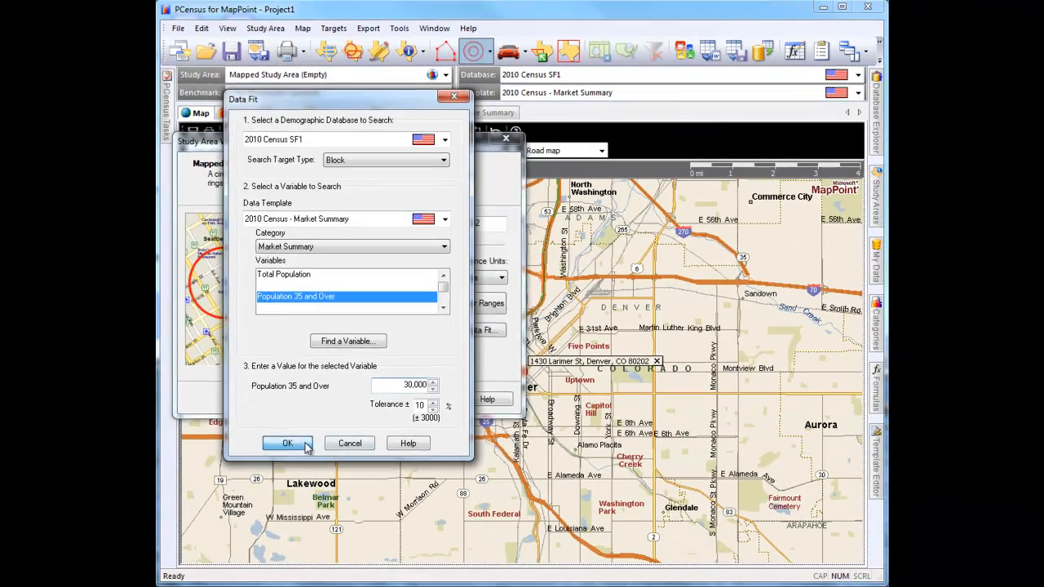
{"action": "left_click", "coordinate": [402, 530]}
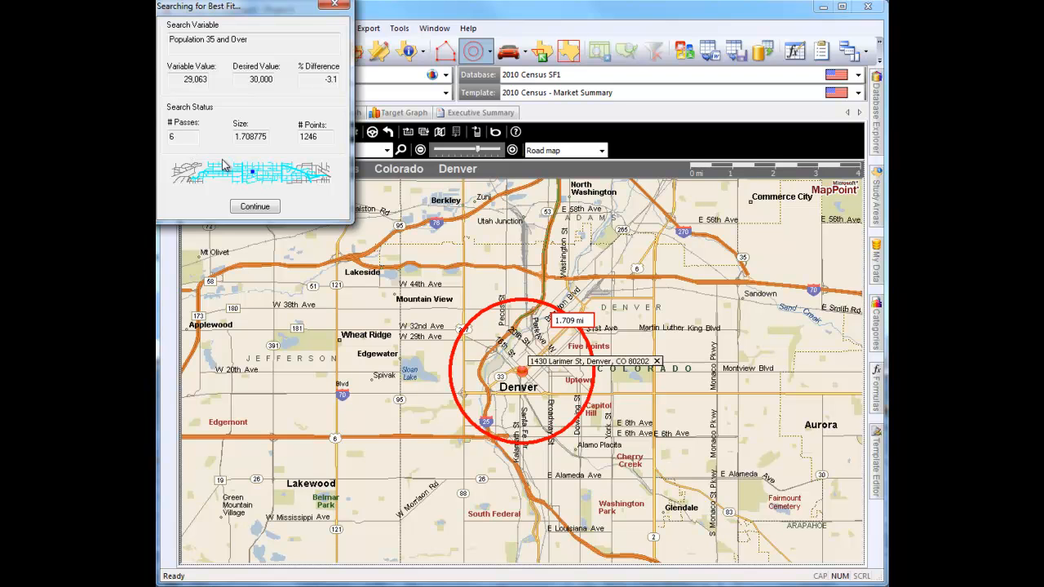
{"action": "left_click", "coordinate": [277, 207]}
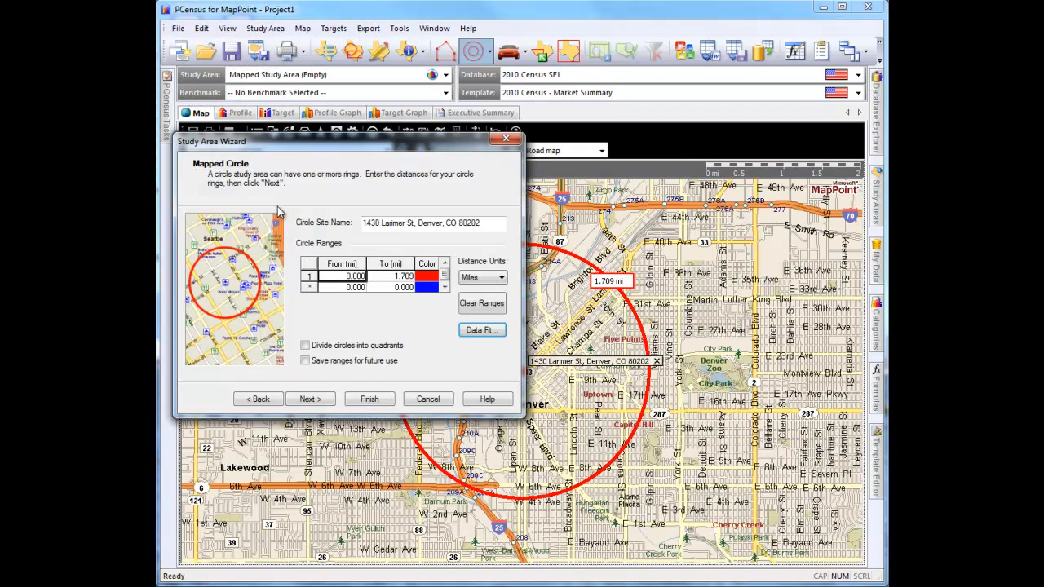
Add a second circle range fitted to a Population 35 and Over of 60,000
{"action": "left_click", "coordinate": [408, 289]}
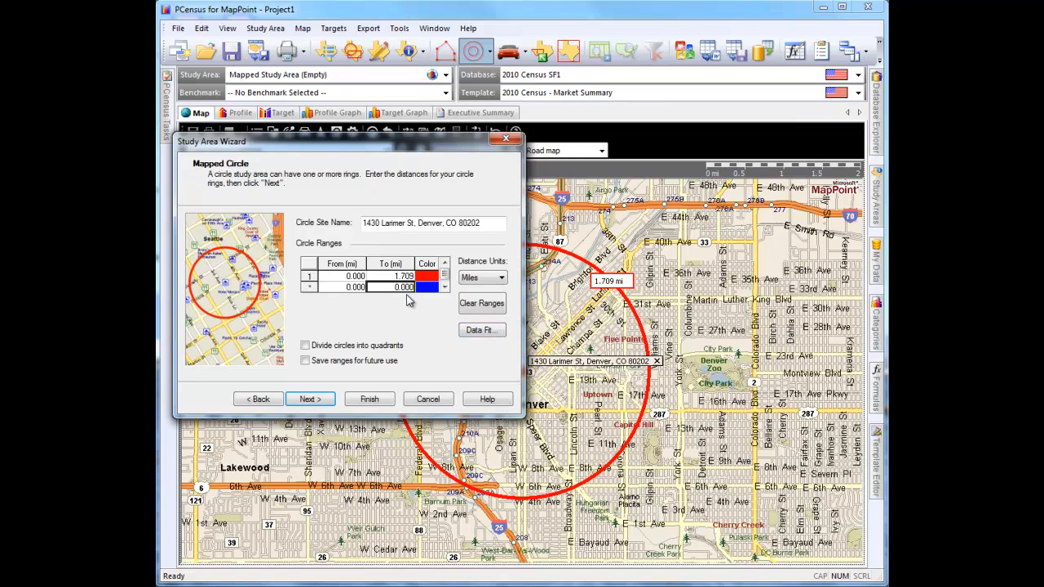
{"action": "left_click", "coordinate": [499, 335]}
{"action": "left_click", "coordinate": [404, 385]}
{"action": "type", "text": "60,000"}
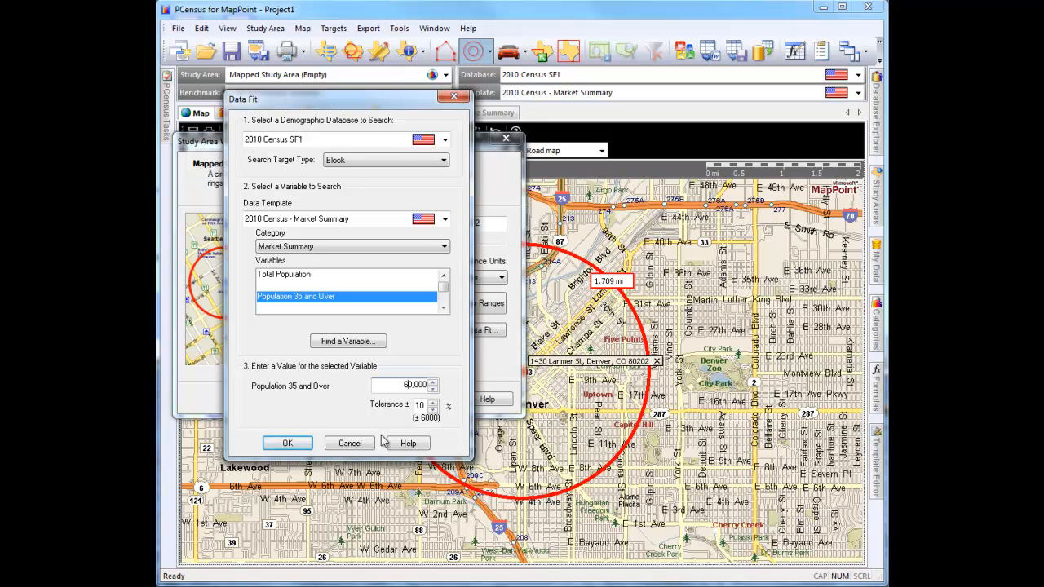
{"action": "left_click", "coordinate": [288, 443]}
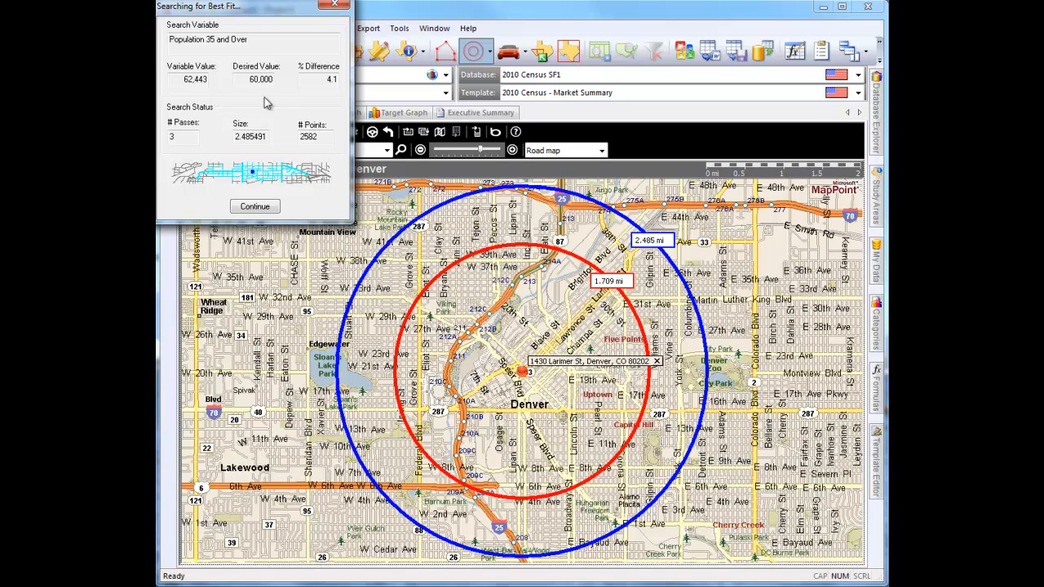
{"action": "left_click", "coordinate": [277, 207]}
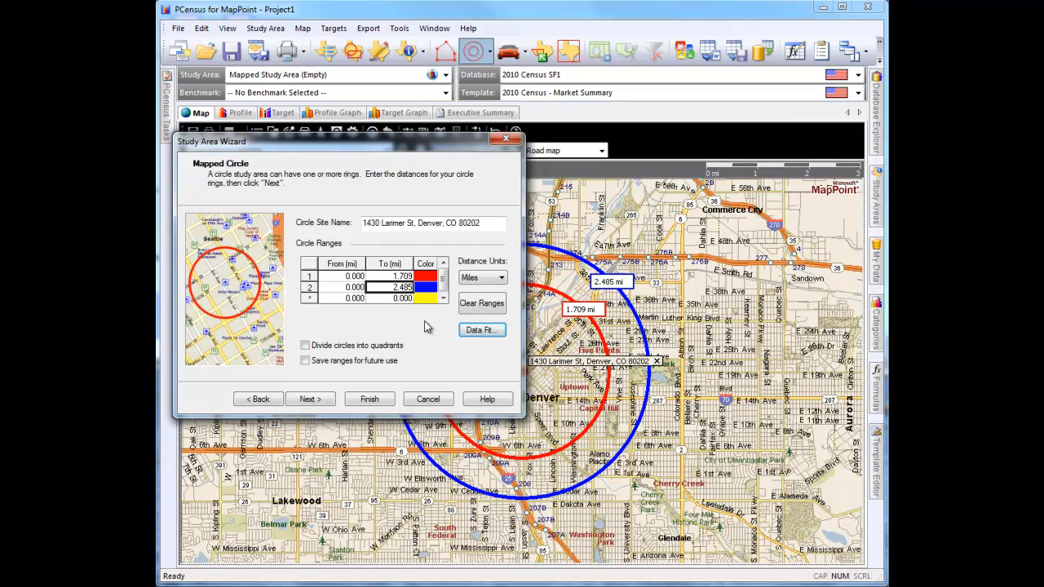
Finish the circle setup, search the study area with target type Block, and review the Population 35 and Over row of the profile
{"action": "left_click", "coordinate": [369, 399]}
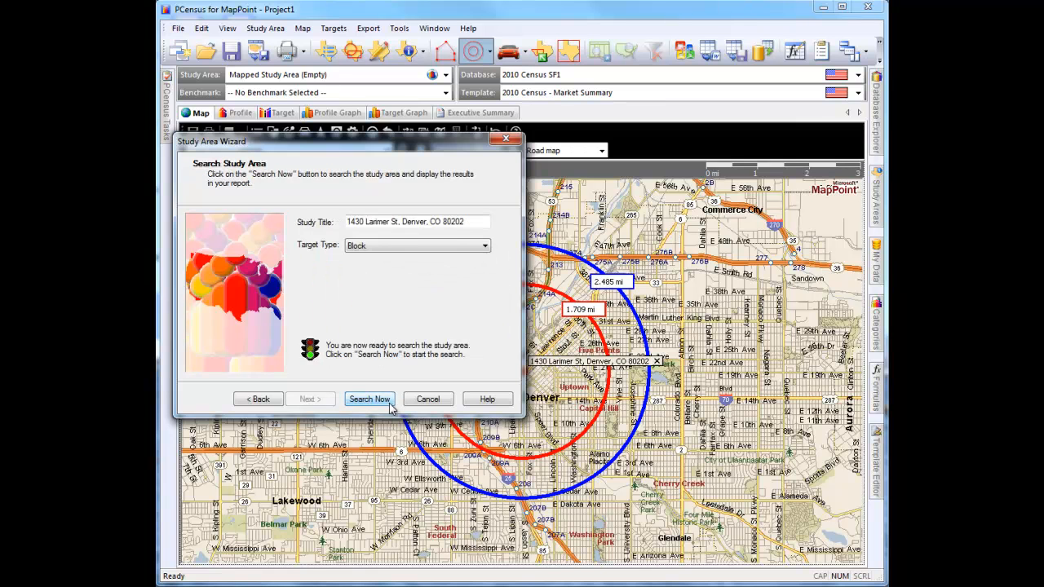
{"action": "left_click", "coordinate": [389, 403]}
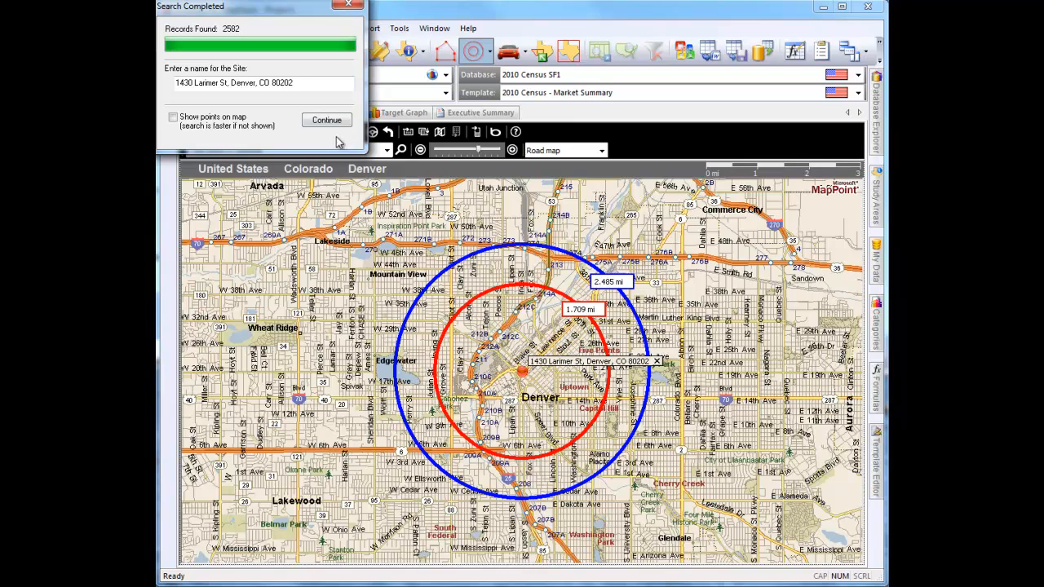
{"action": "left_click", "coordinate": [347, 123]}
{"action": "key", "text": "Down"}
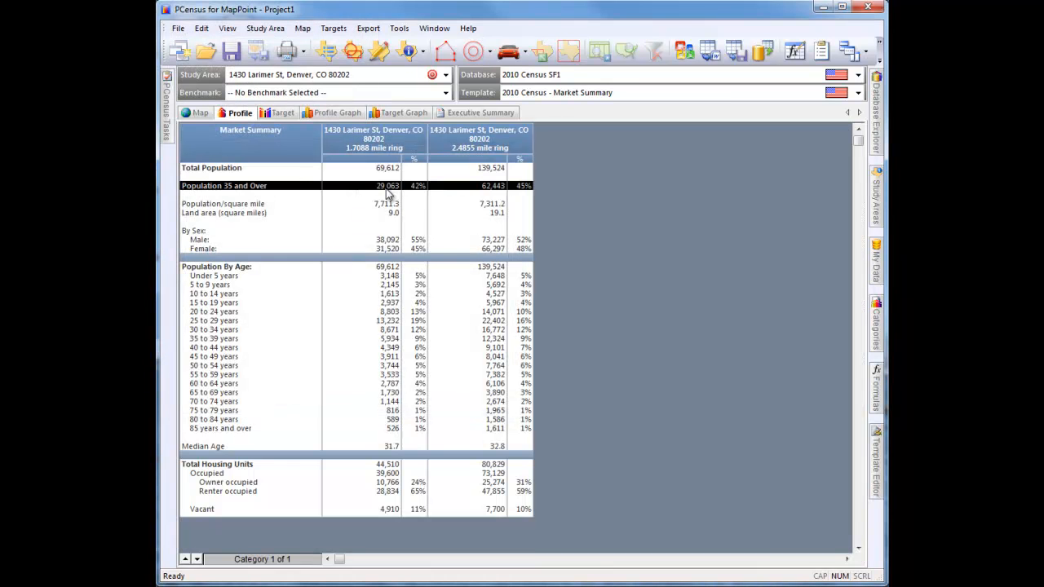
{"action": "key", "text": "Down"}
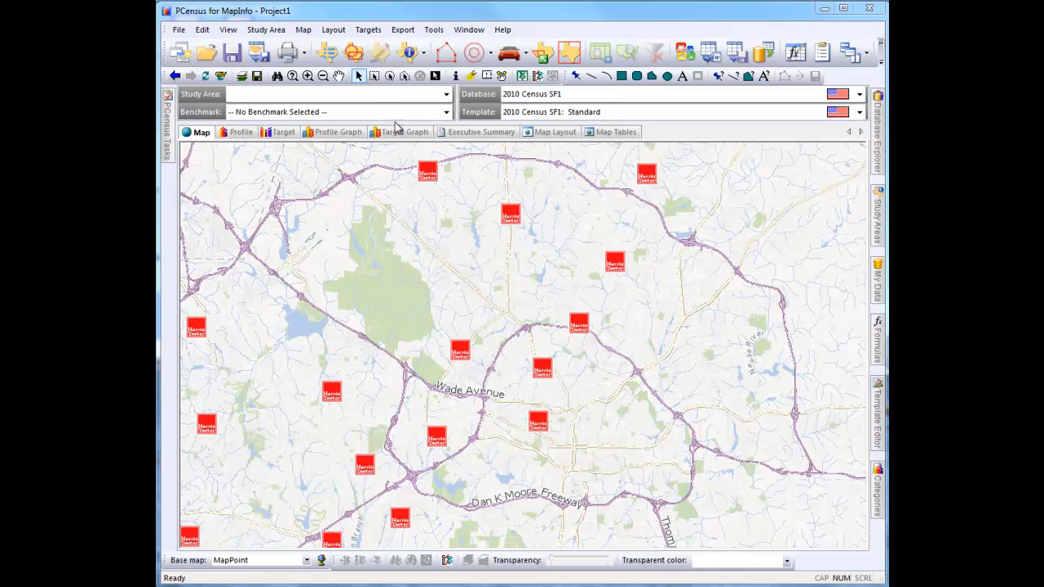
In PCensus for MapInfo, marquee-select the six Harris Teeter stores around and northeast of Wade Avenue on the map
{"action": "left_click", "coordinate": [375, 78]}
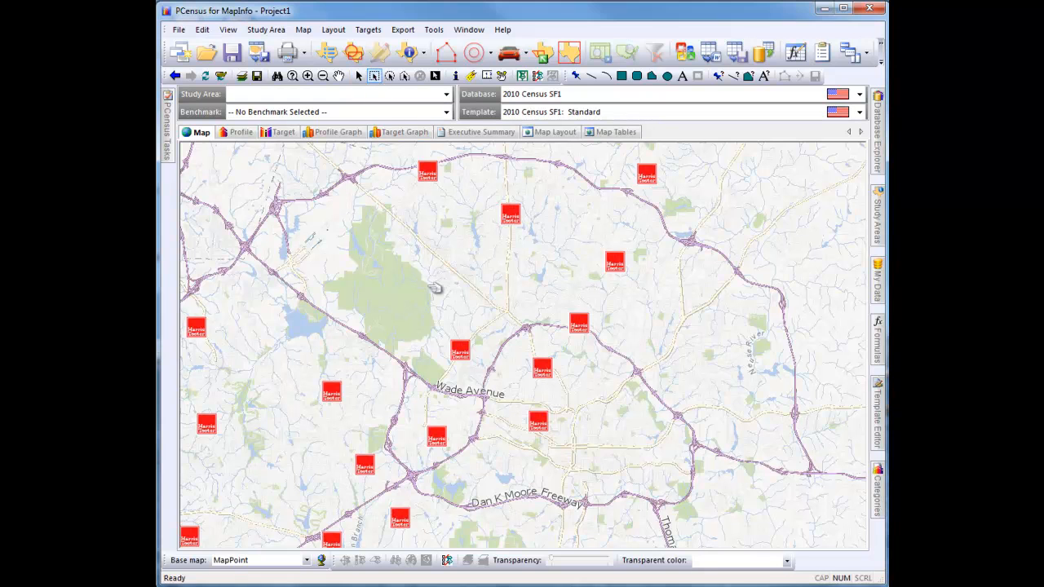
{"action": "left_click_drag", "start_coordinate": [399, 233], "coordinate": [659, 457]}
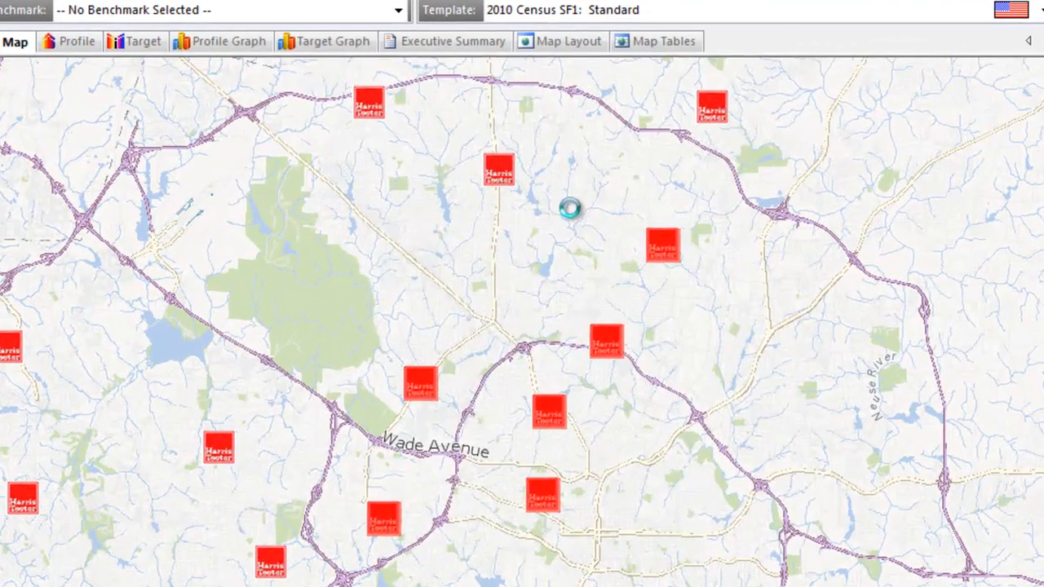
Name the batch sites by the Store_Name field and use circles as their trade area type
{"action": "left_click", "coordinate": [603, 183]}
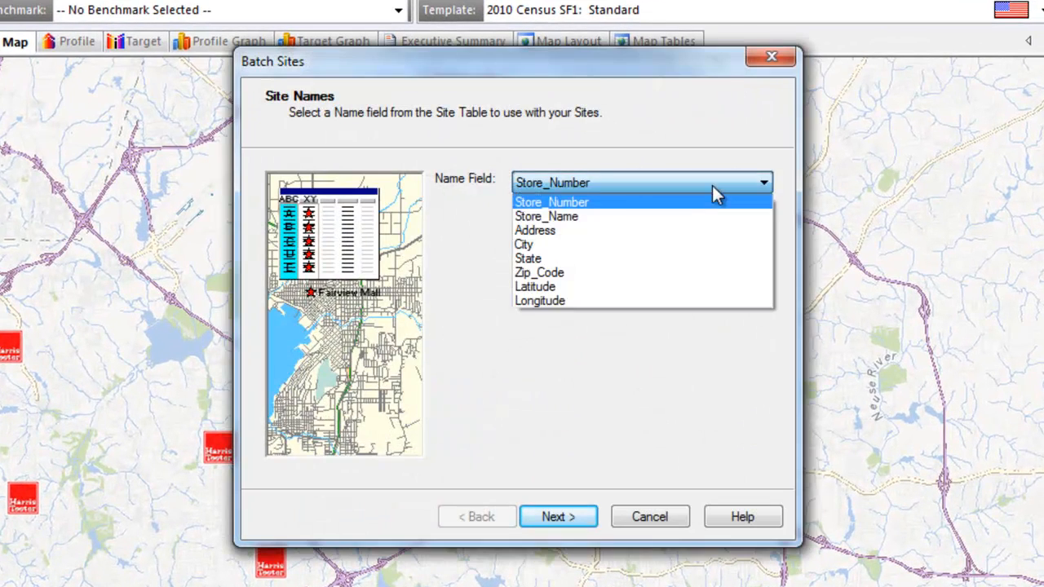
{"action": "left_click", "coordinate": [618, 221]}
{"action": "left_click", "coordinate": [596, 528]}
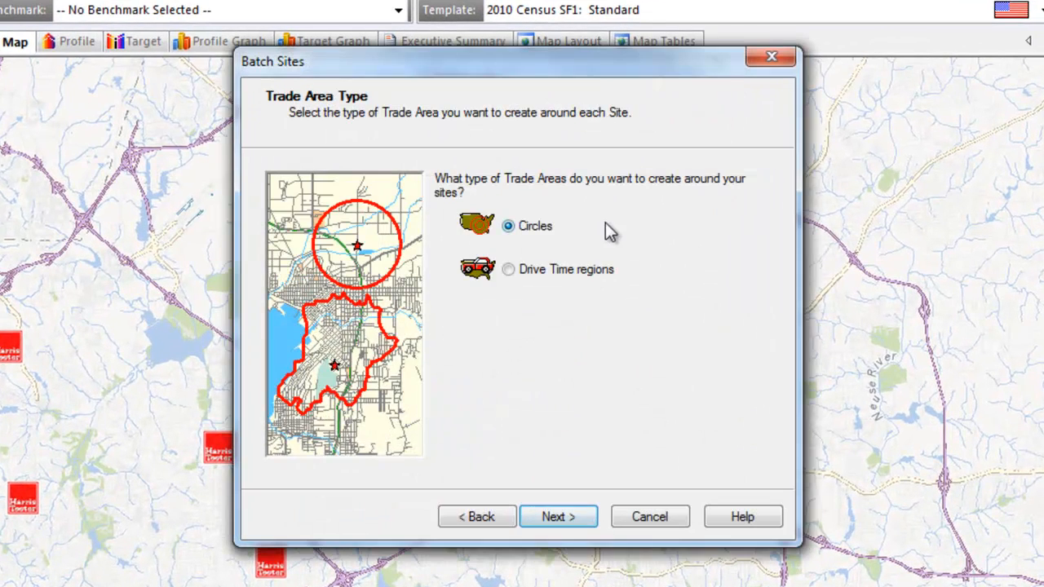
{"action": "left_click", "coordinate": [581, 516]}
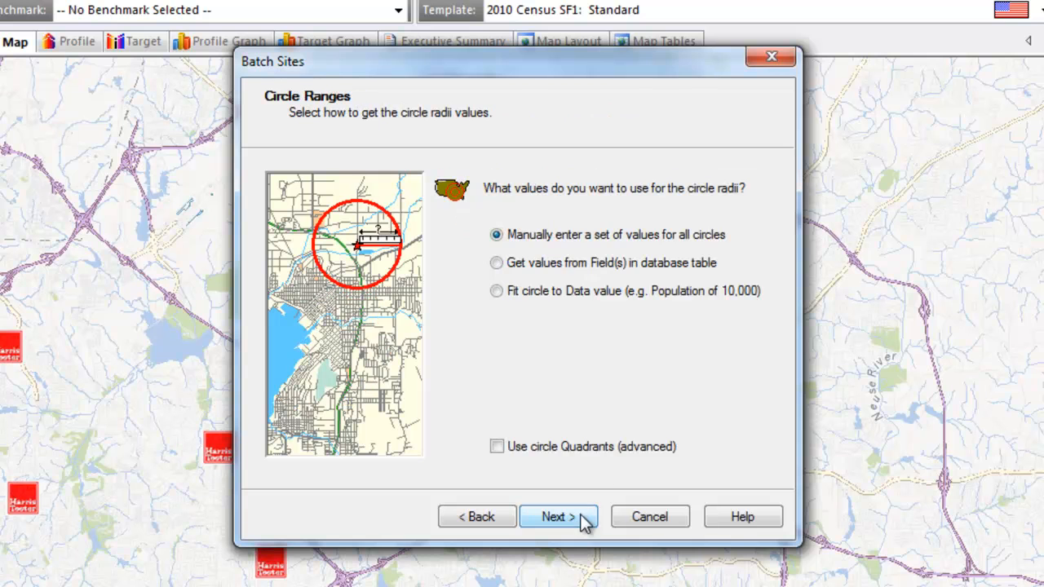
Fit the circle radii to a data value, using Total Population from 2010 Census SF1 with search target type Block
{"action": "left_click", "coordinate": [497, 292]}
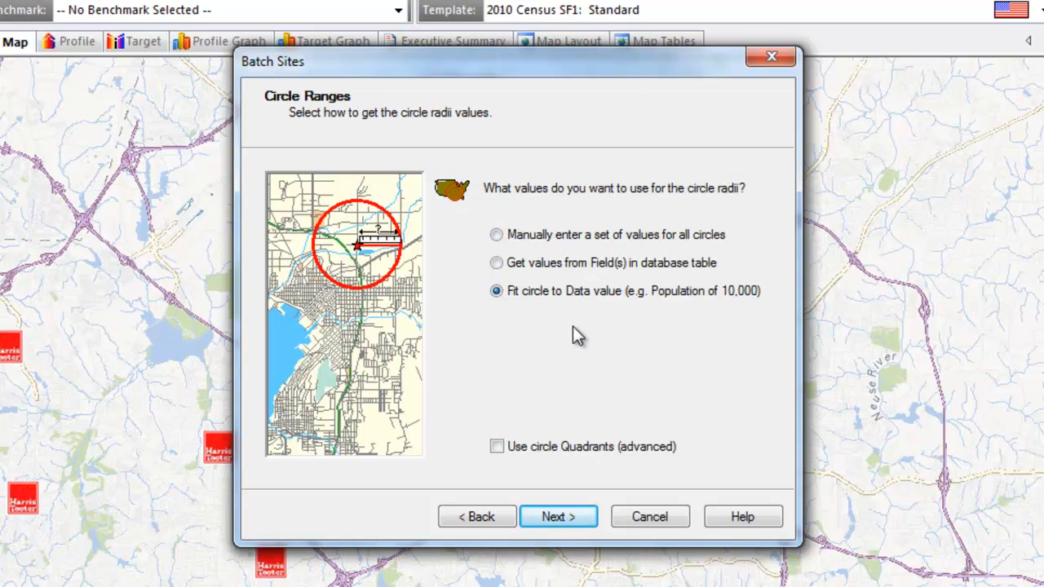
{"action": "left_click", "coordinate": [589, 520]}
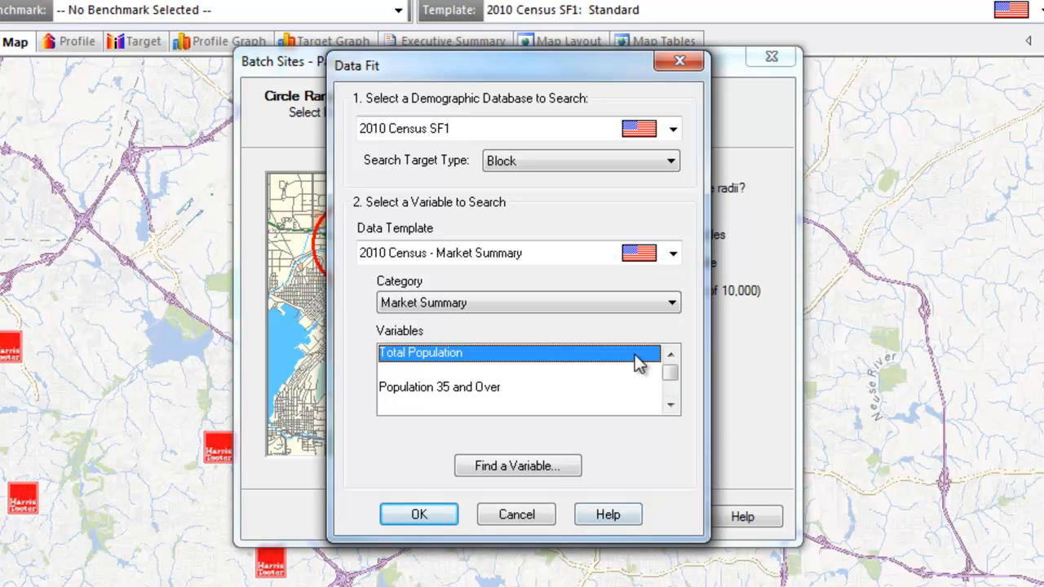
{"action": "left_click", "coordinate": [671, 163]}
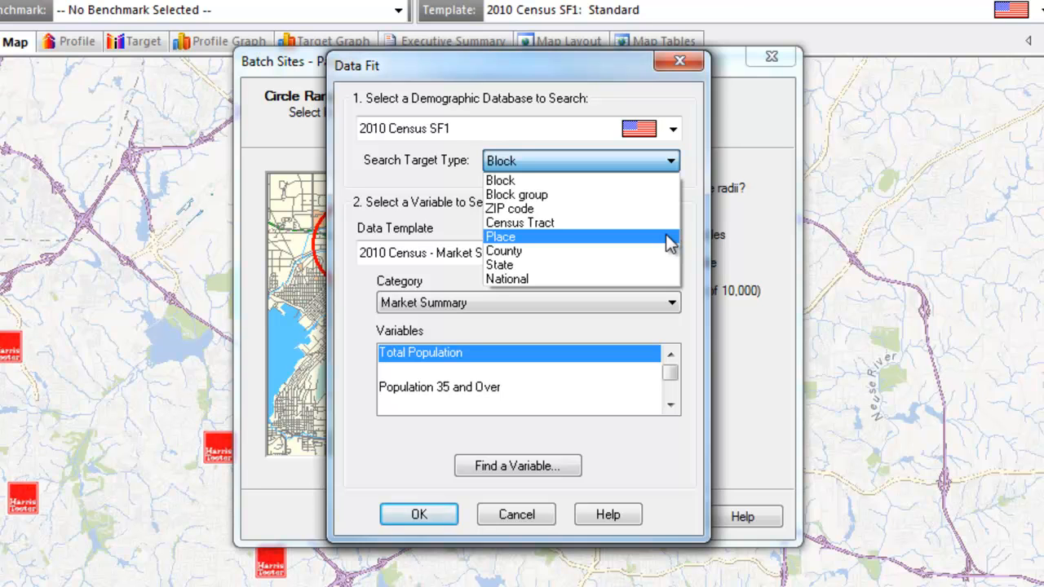
{"action": "left_click", "coordinate": [667, 181]}
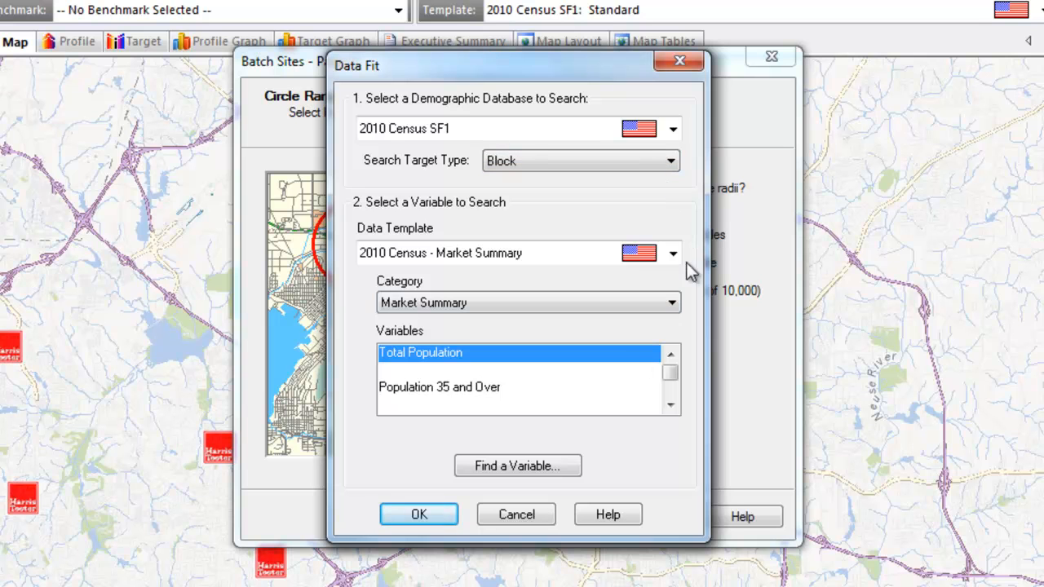
{"action": "left_click", "coordinate": [449, 517]}
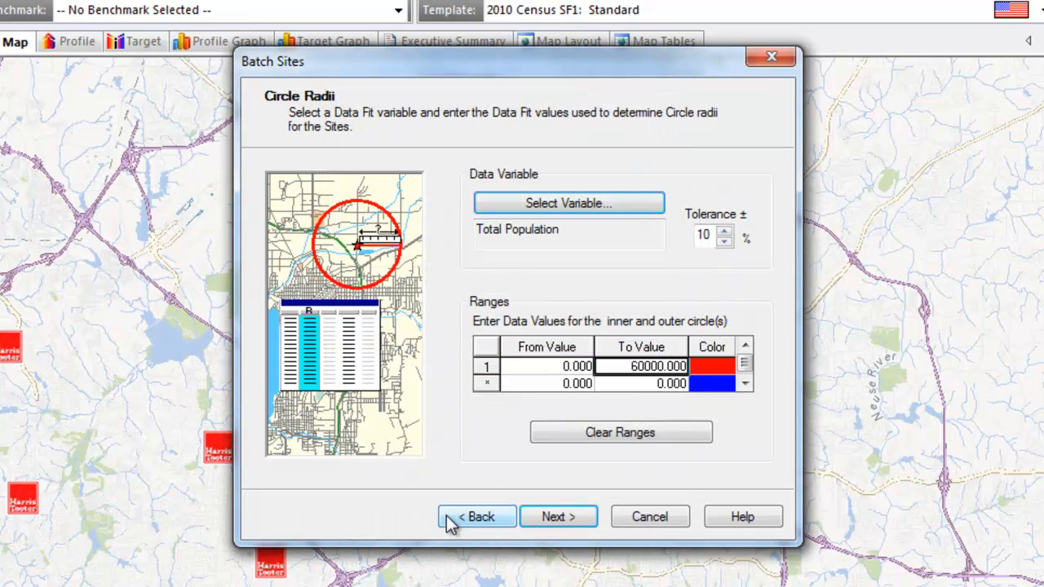
Set the first range's To Value to 30000 and proceed to creating the sites
{"action": "left_click", "coordinate": [632, 368]}
{"action": "left_click_drag", "start_coordinate": [633, 371], "coordinate": [639, 371]}
{"action": "type", "text": "3"}
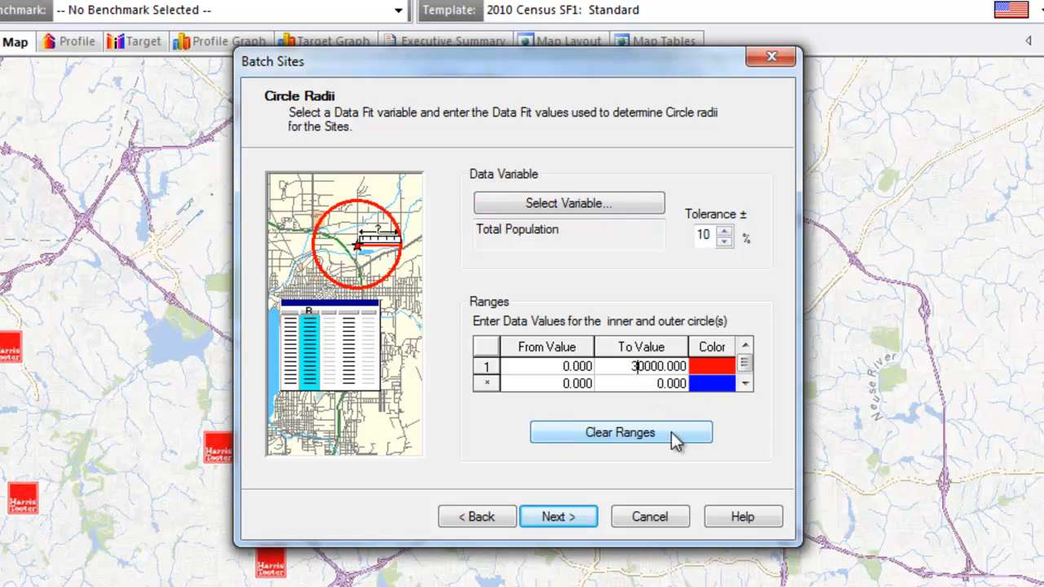
{"action": "left_click", "coordinate": [582, 518]}
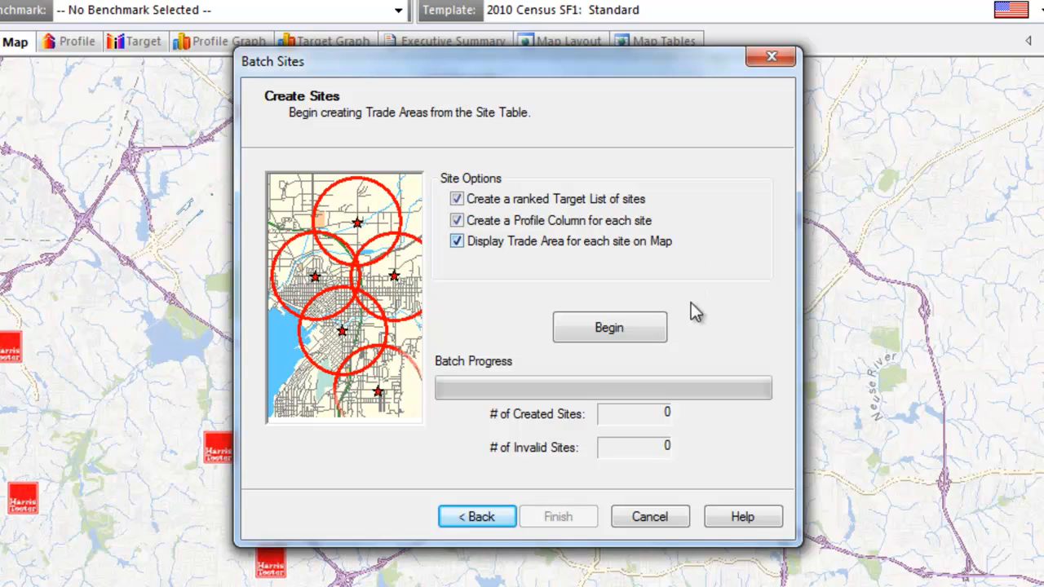
Create the batch trade areas with a ranked target list, profile columns and map display, and finish the batch setup
{"action": "left_click", "coordinate": [657, 334]}
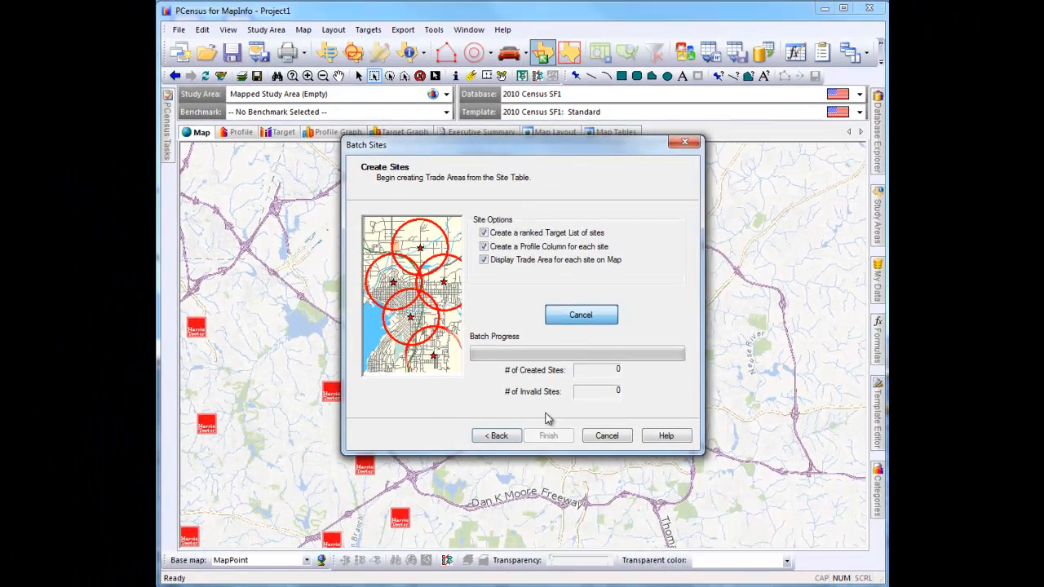
{"action": "left_click_drag", "start_coordinate": [593, 71], "coordinate": [554, 586]}
{"action": "left_click_drag", "start_coordinate": [547, 544], "coordinate": [544, 550]}
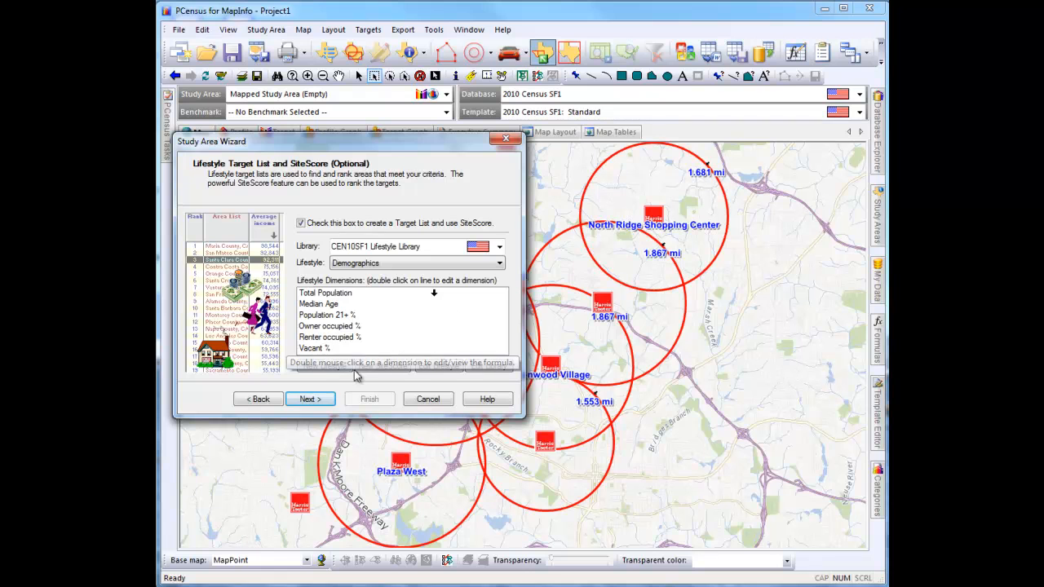
Search the Batch Sites study area with a Demographics target list using one row for each shape, and open its profile report
{"action": "left_click", "coordinate": [311, 400]}
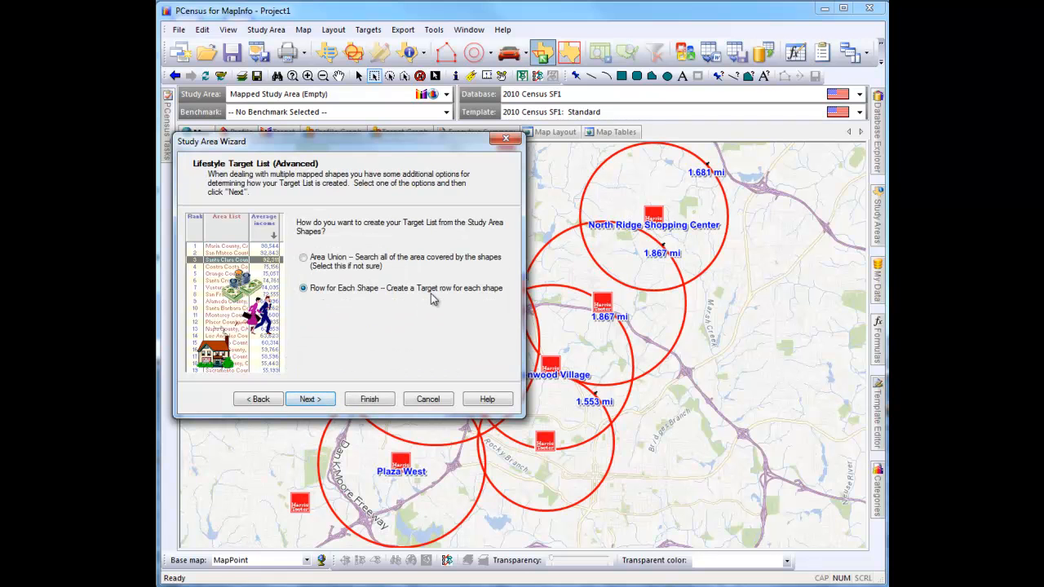
{"action": "left_click", "coordinate": [369, 400]}
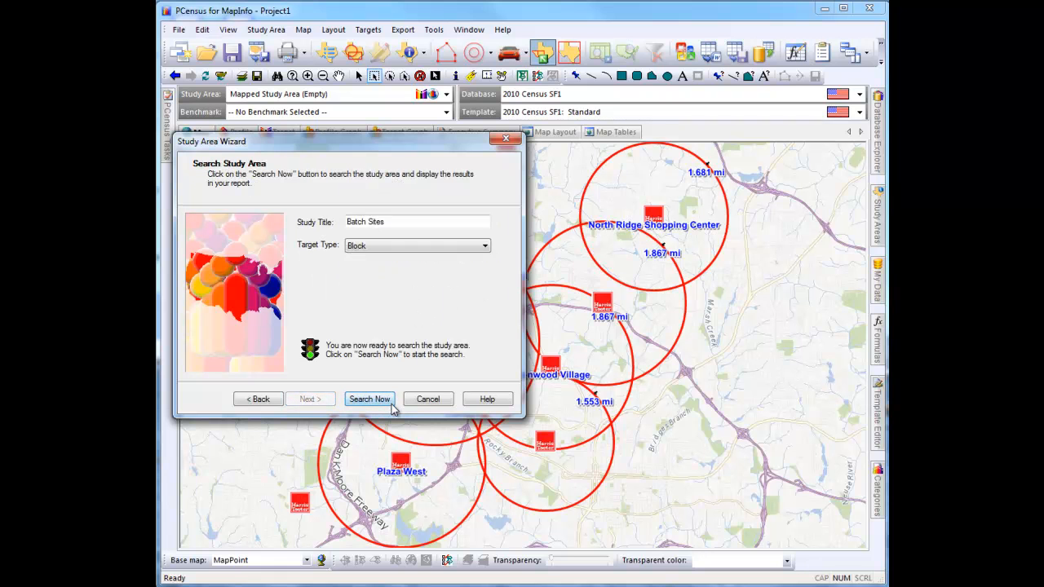
{"action": "left_click", "coordinate": [391, 408]}
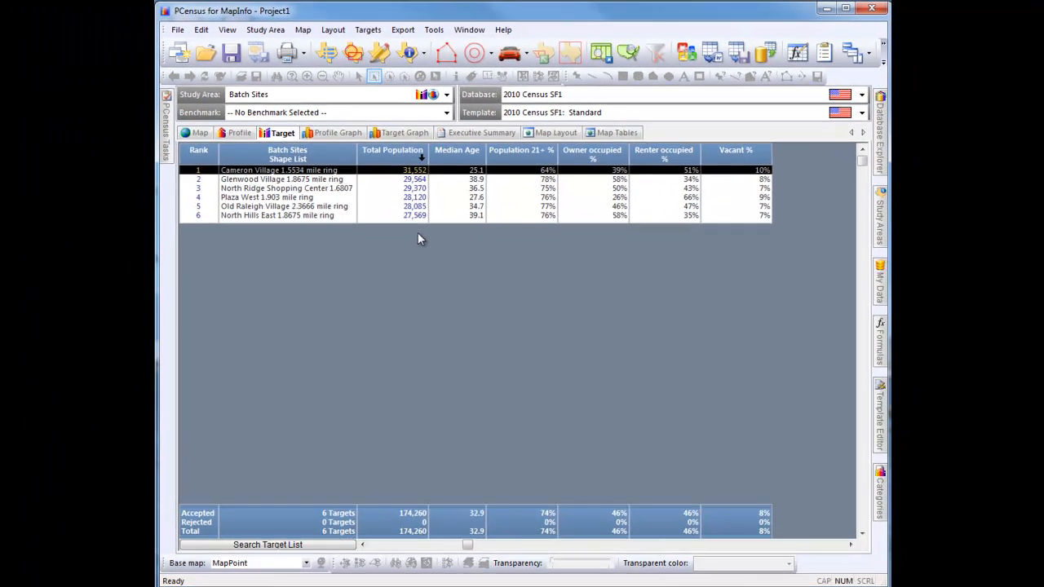
{"action": "left_click", "coordinate": [243, 133]}
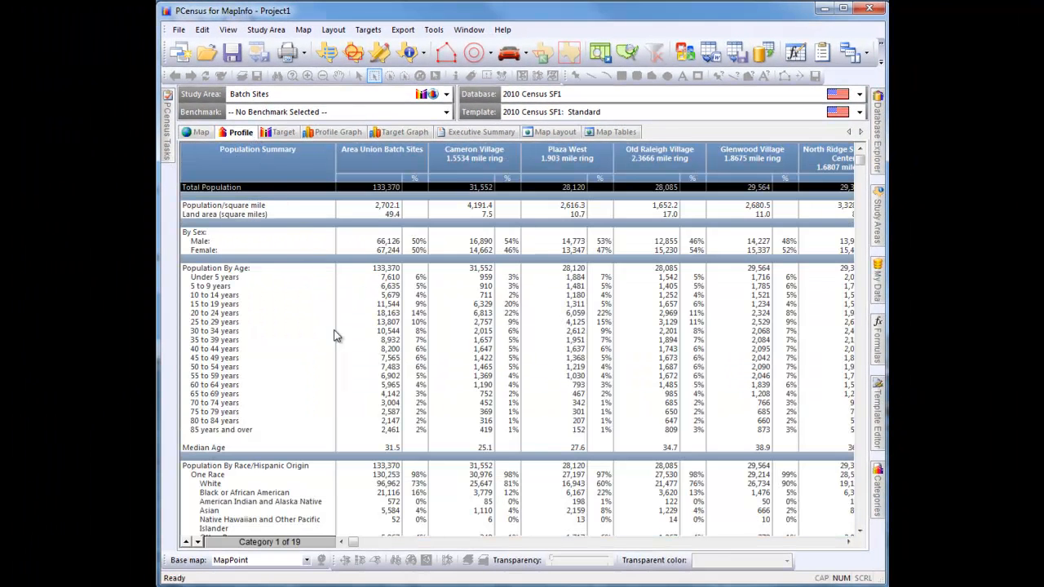